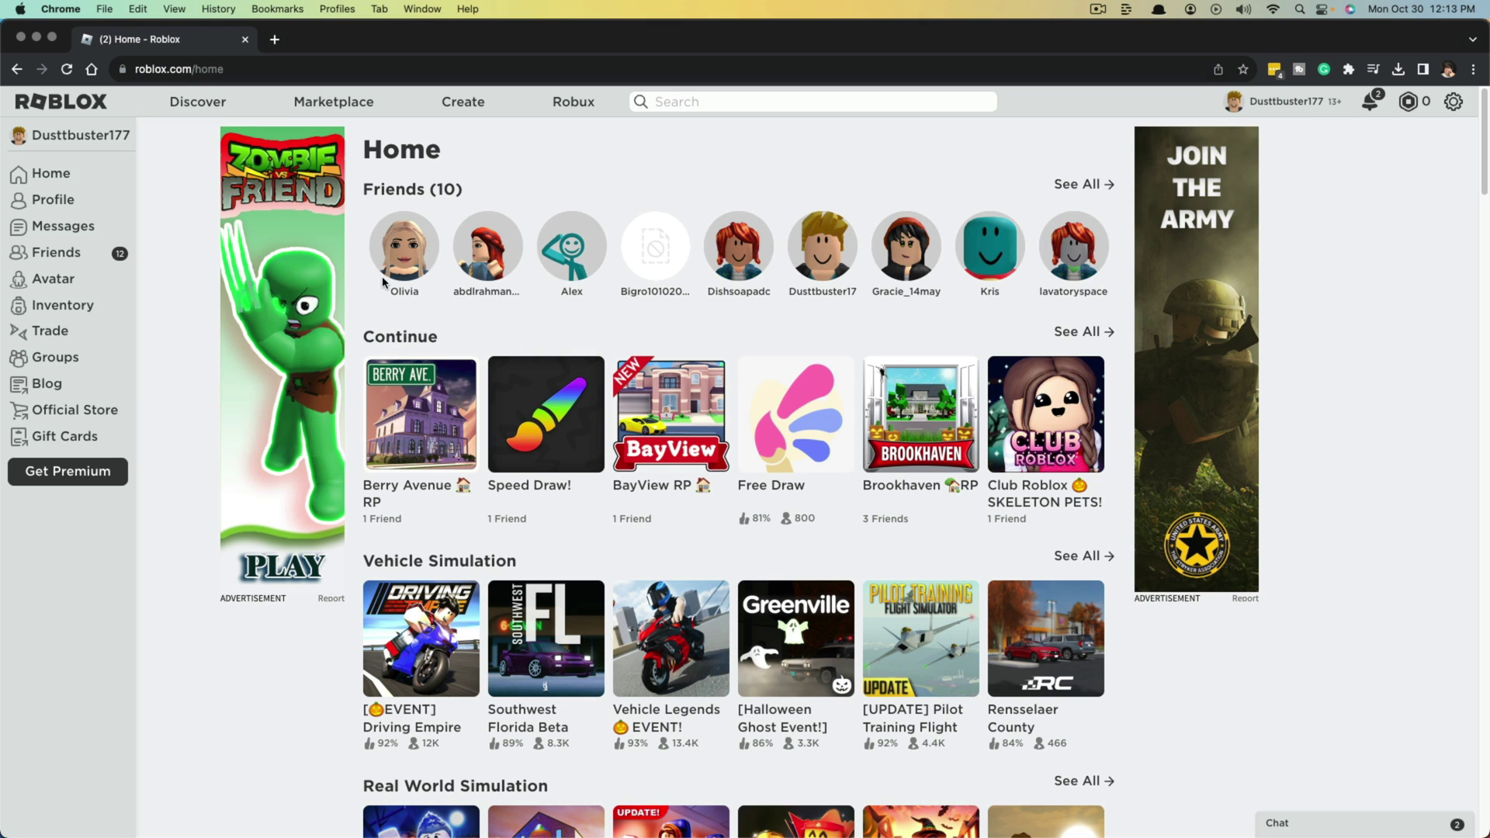
Step: Go from the Roblox home page to create.roblox.com via the Create link and address bar
mouse_move(388, 278)
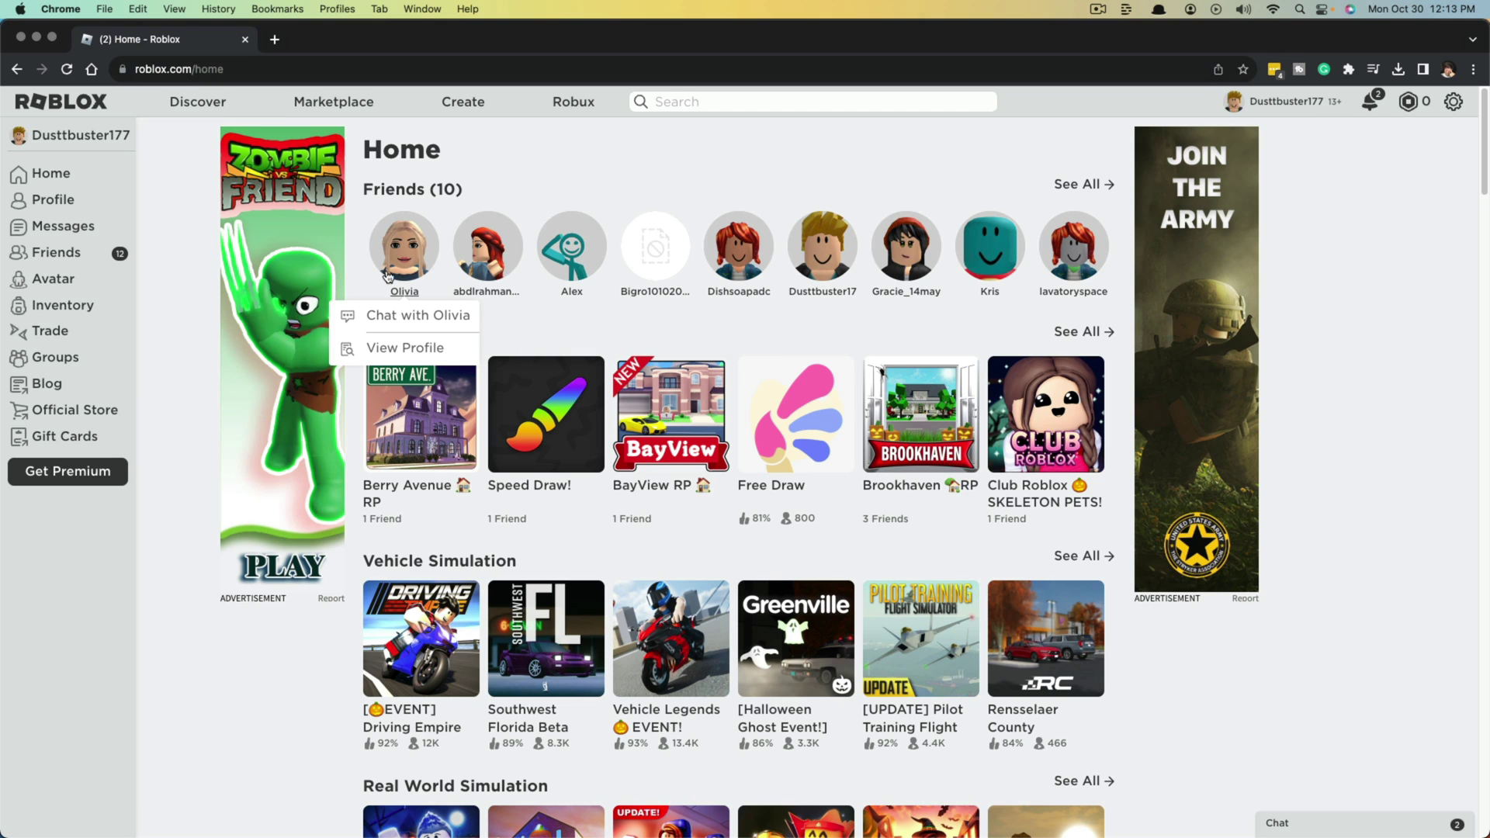
left_click(463, 103)
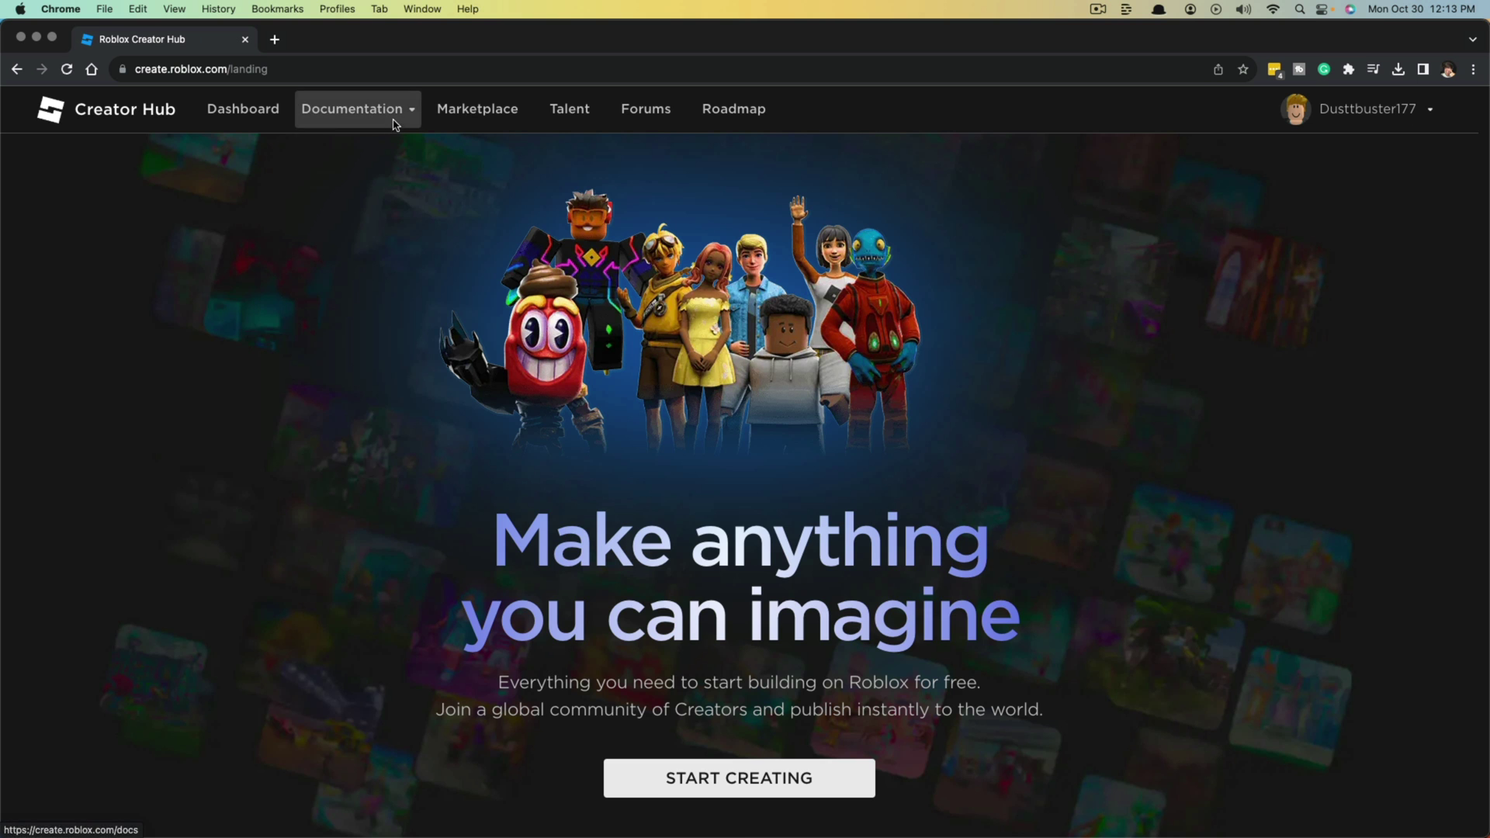
mouse_move(395, 121)
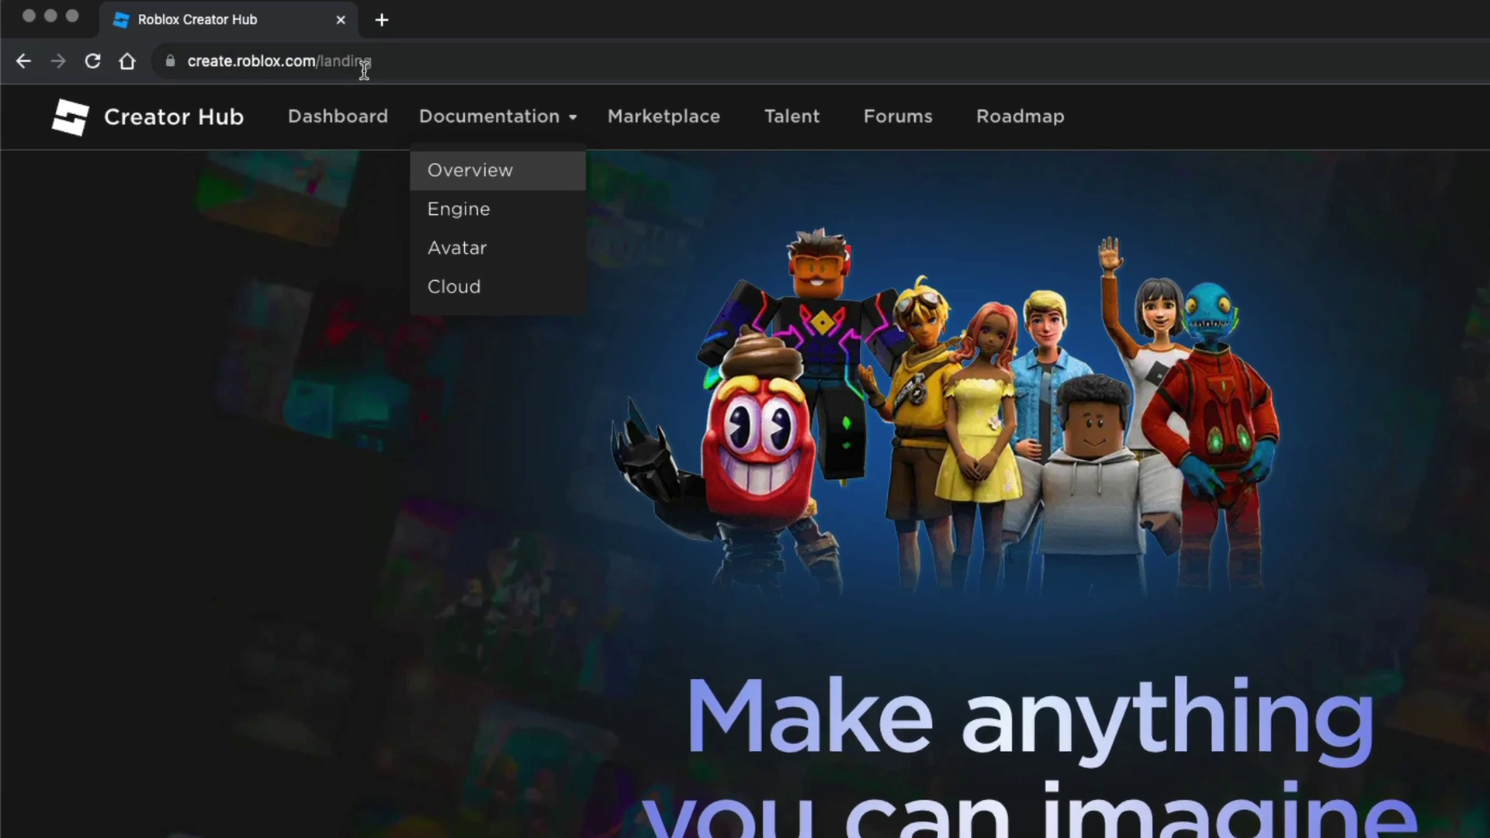
left_click(261, 69)
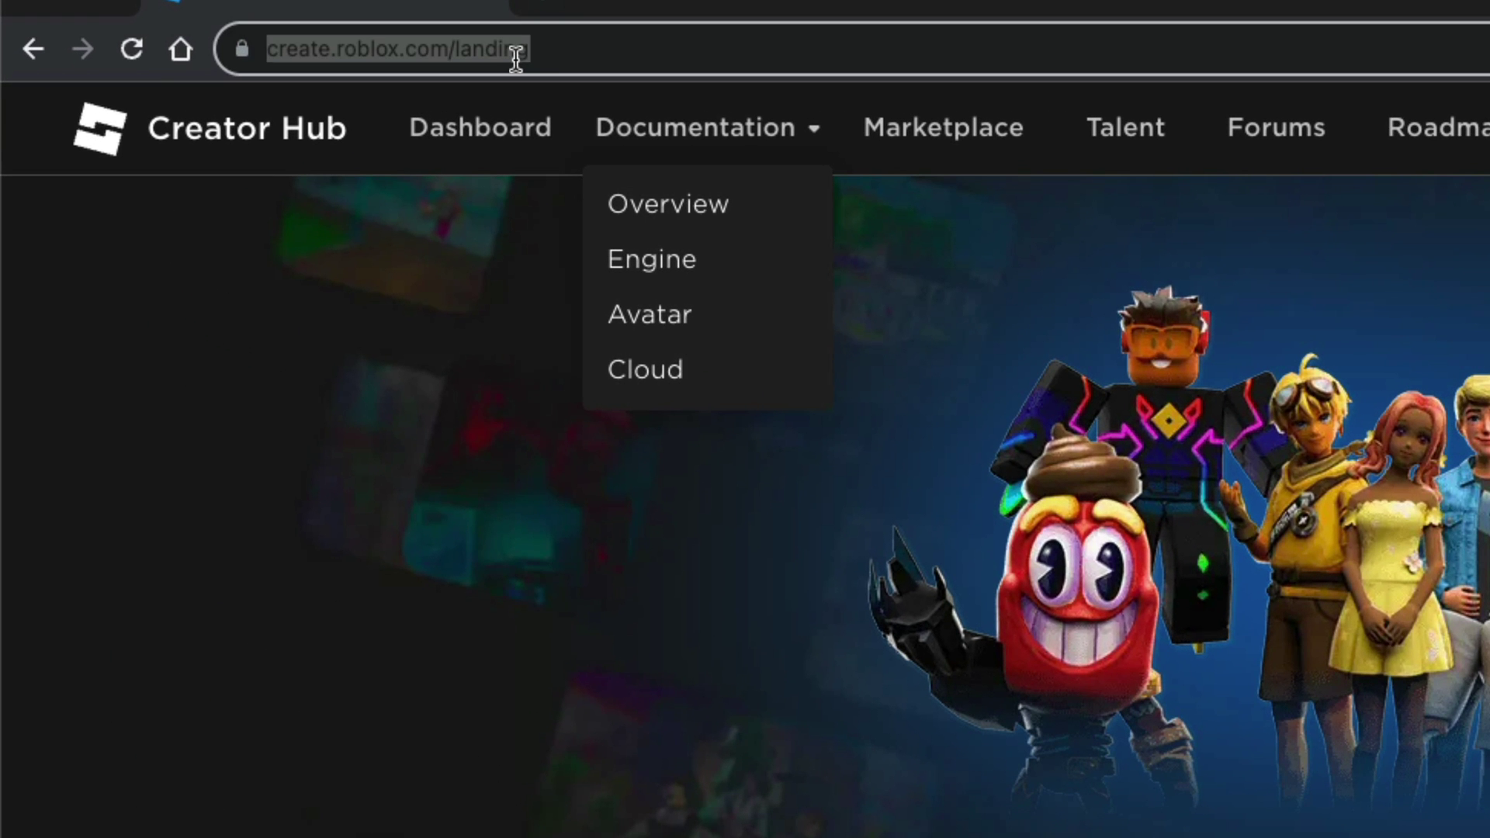
key("Right")
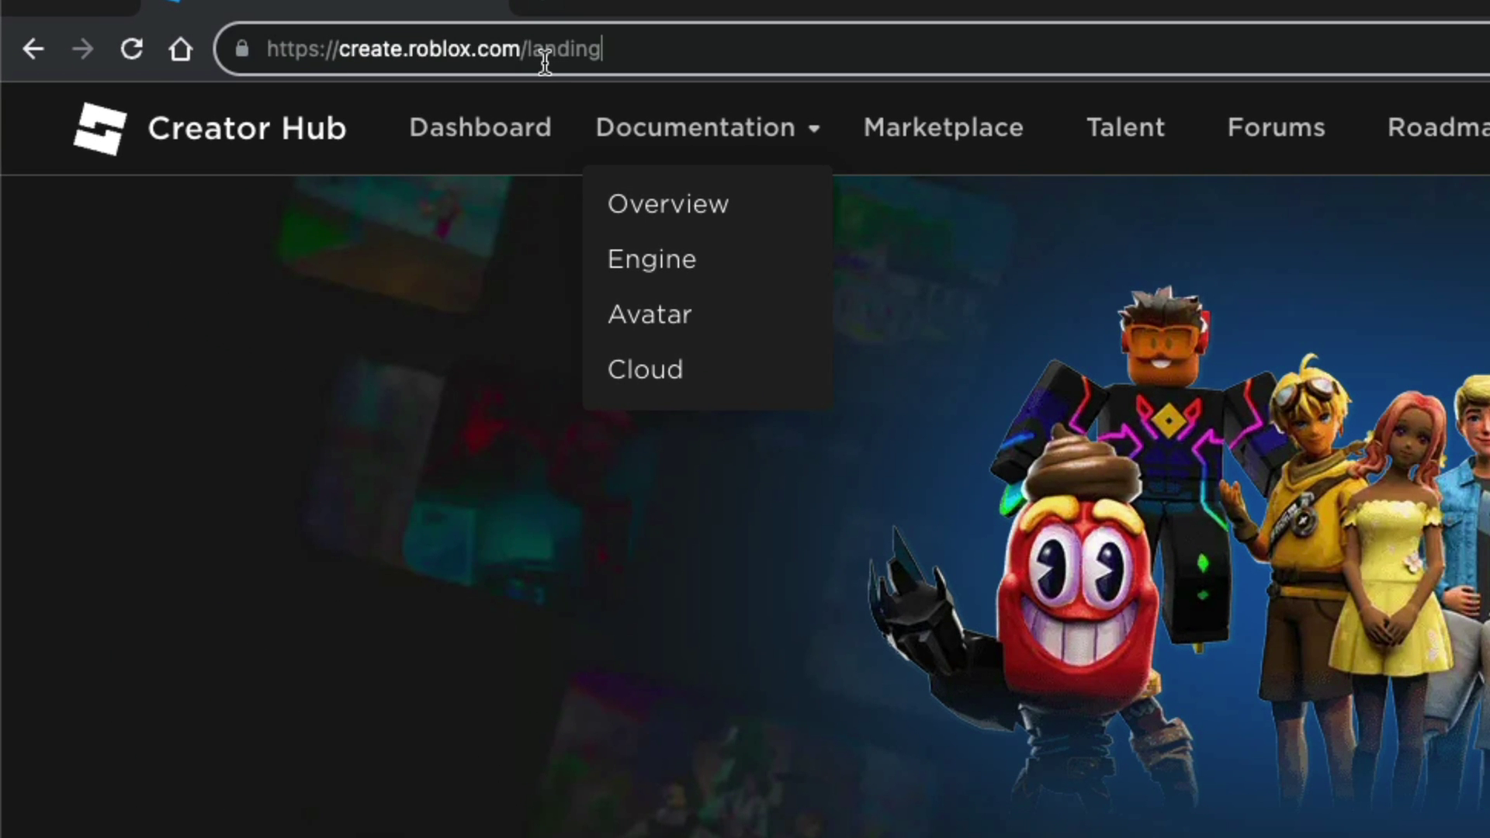
key("BackSpace")
key("BackSpace")
key("BackSpace")
key("BackSpace")
key("BackSpace")
key("BackSpace")
key("BackSpace")
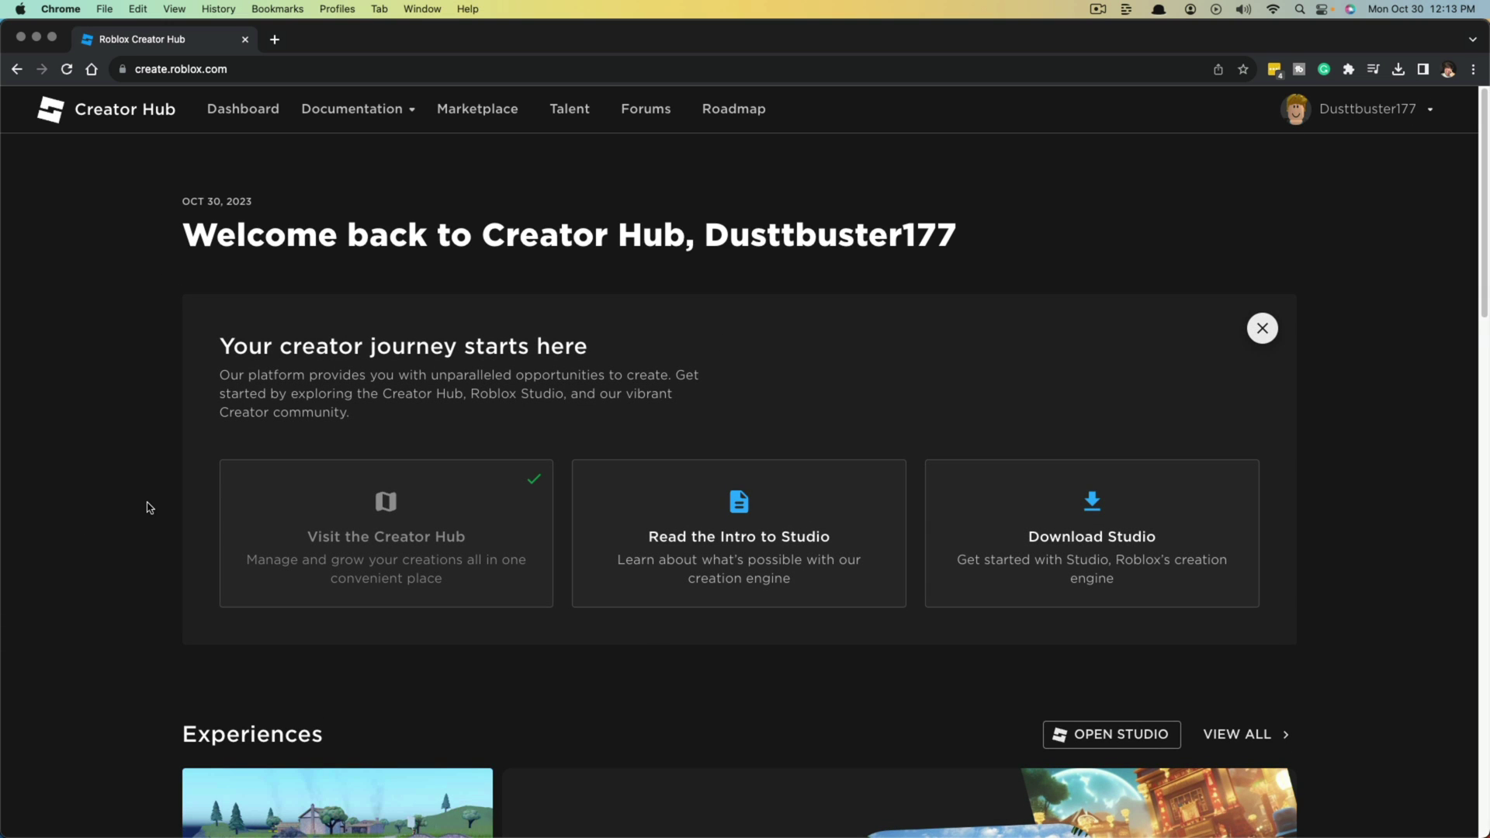
Step: From the Dashboard, open the experience's Associated Items and show its Passes tab
left_click(254, 117)
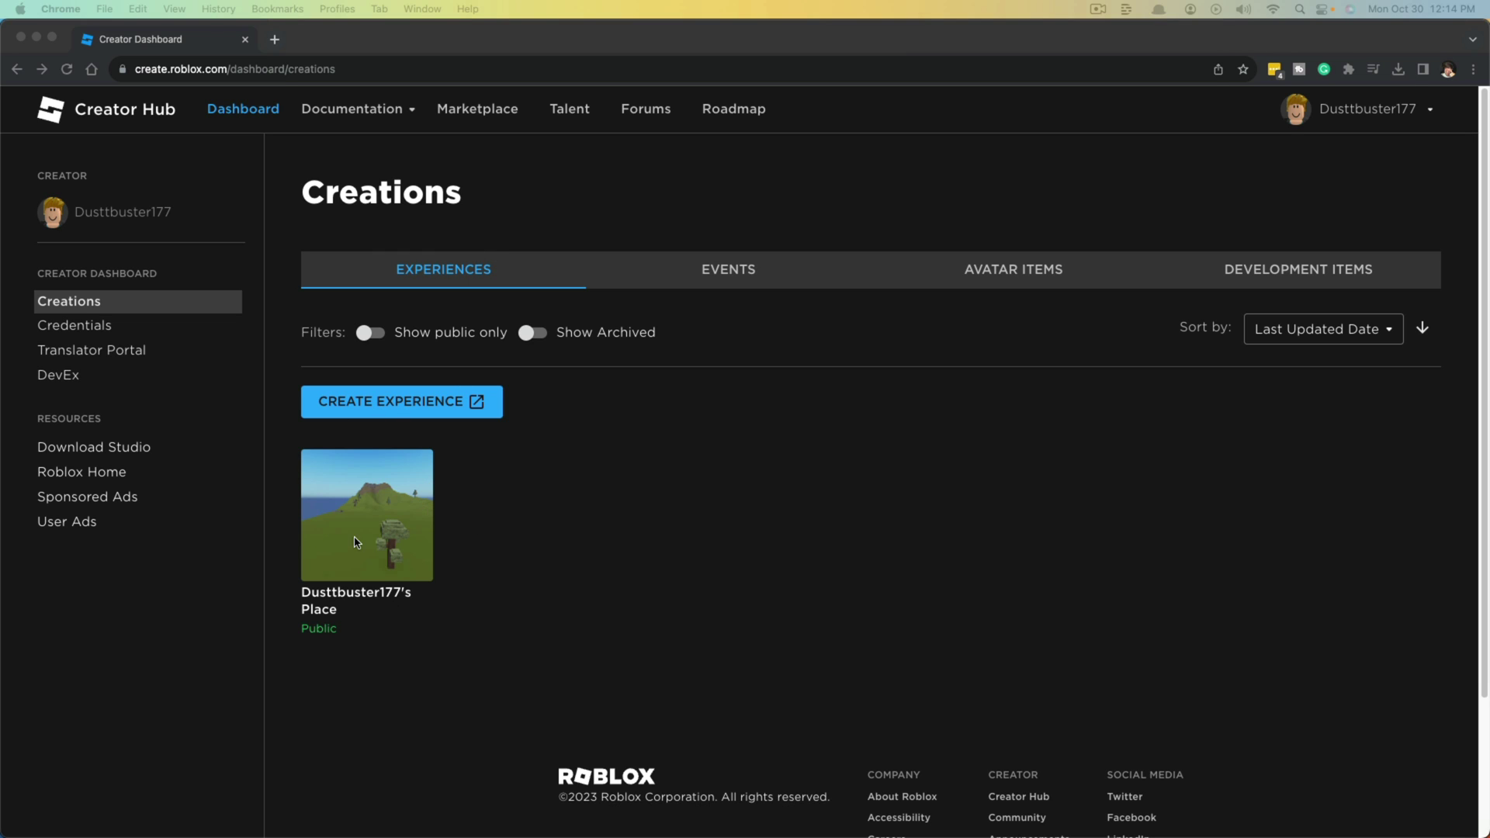
left_click(409, 519)
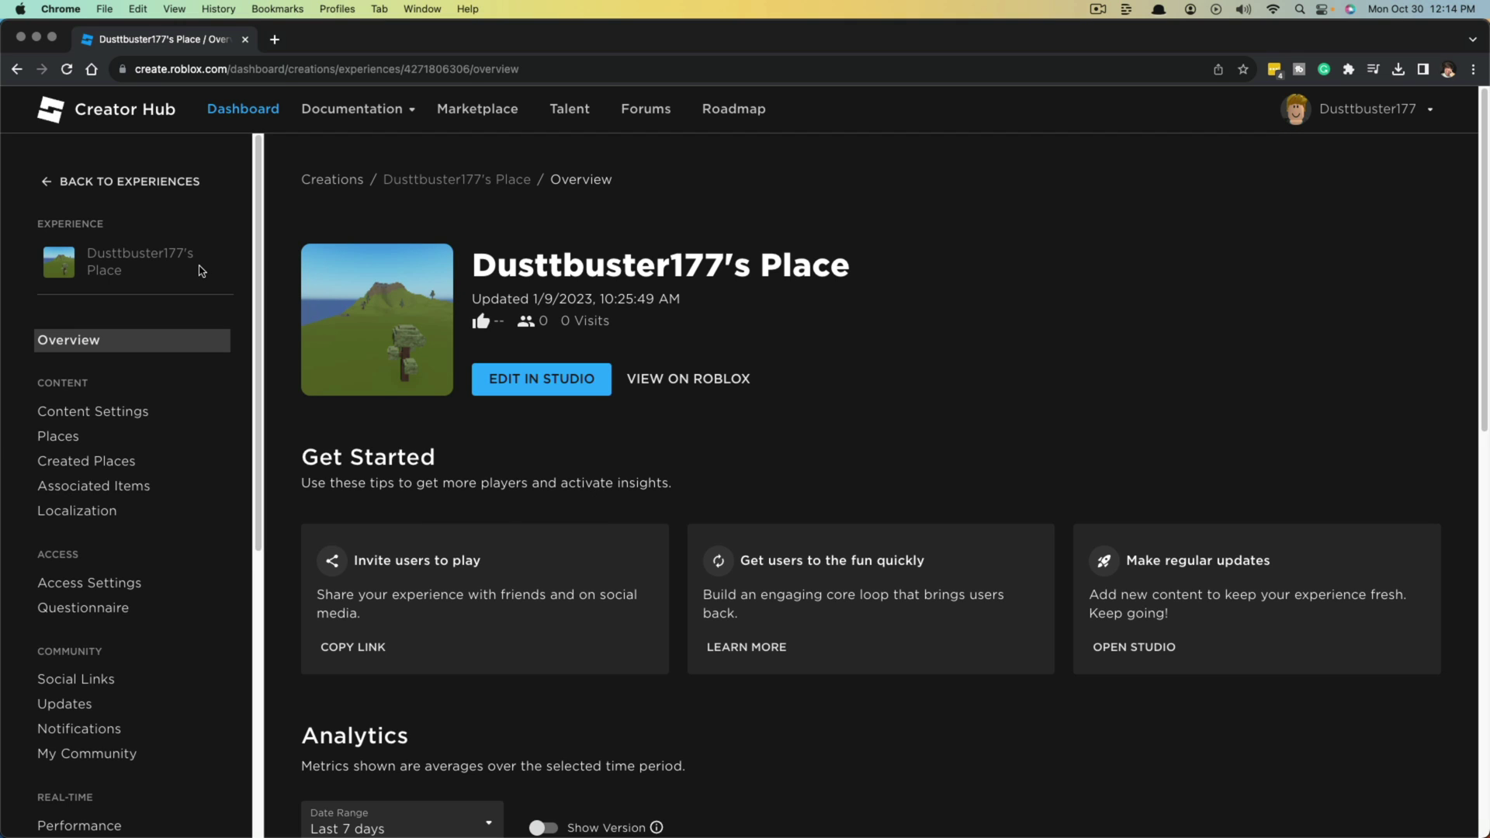
left_click(78, 493)
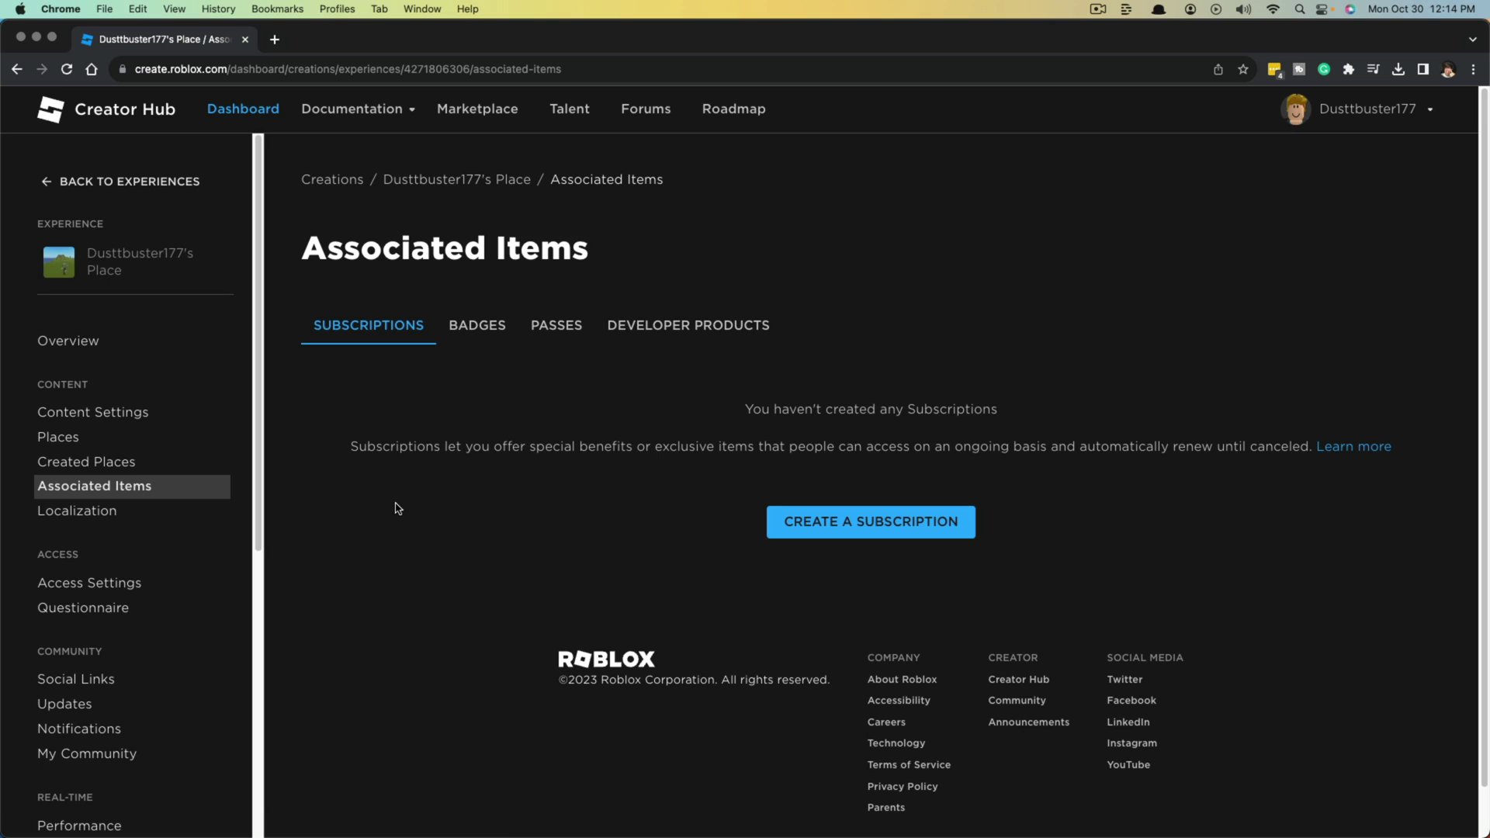
left_click(551, 333)
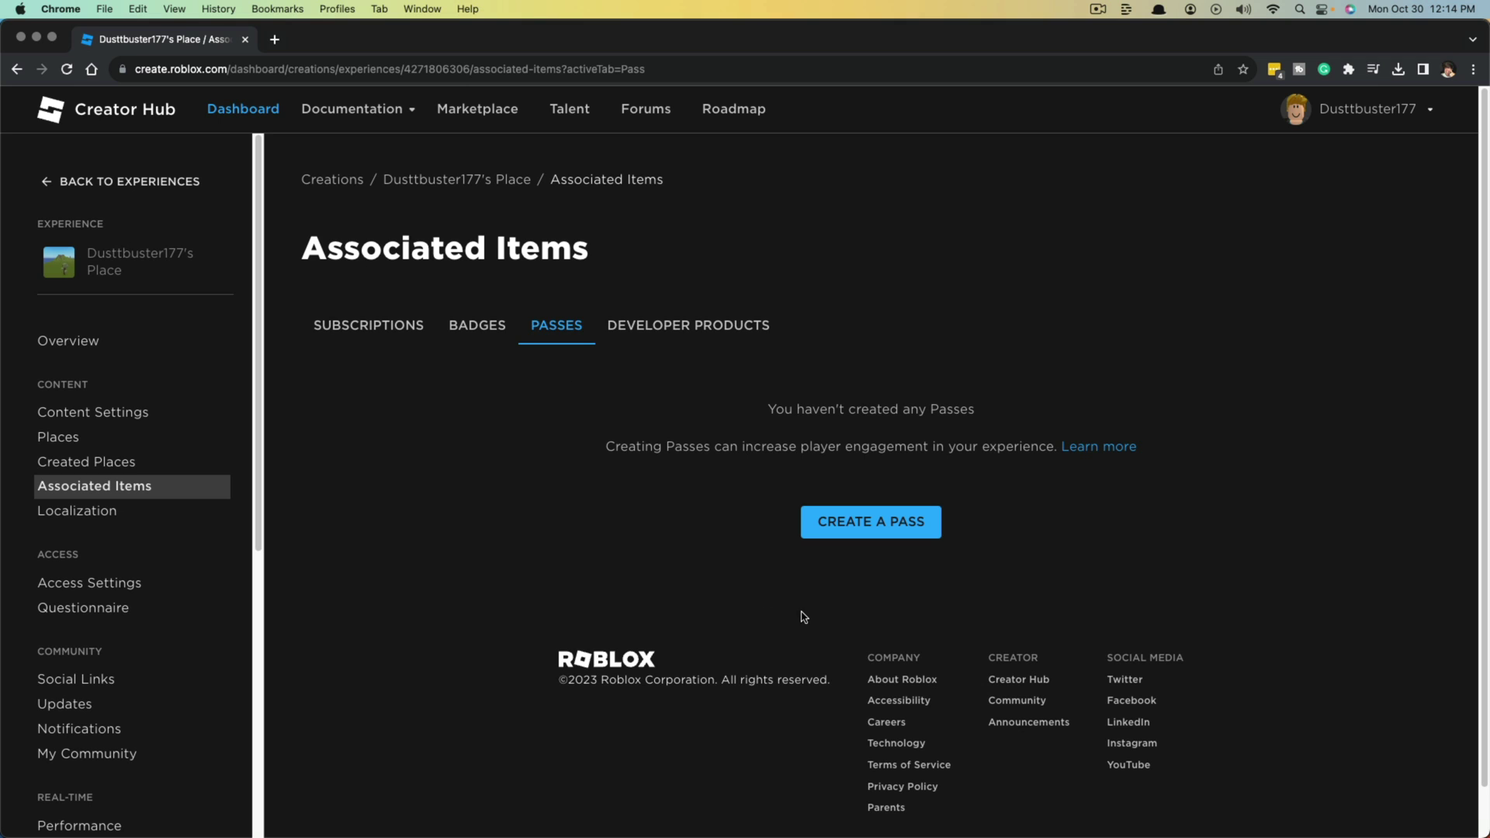
Step: Create a pass with name 'Gamepass Tutorial Pass' and description 'Gamepass for my tutorial world.'
left_click(848, 536)
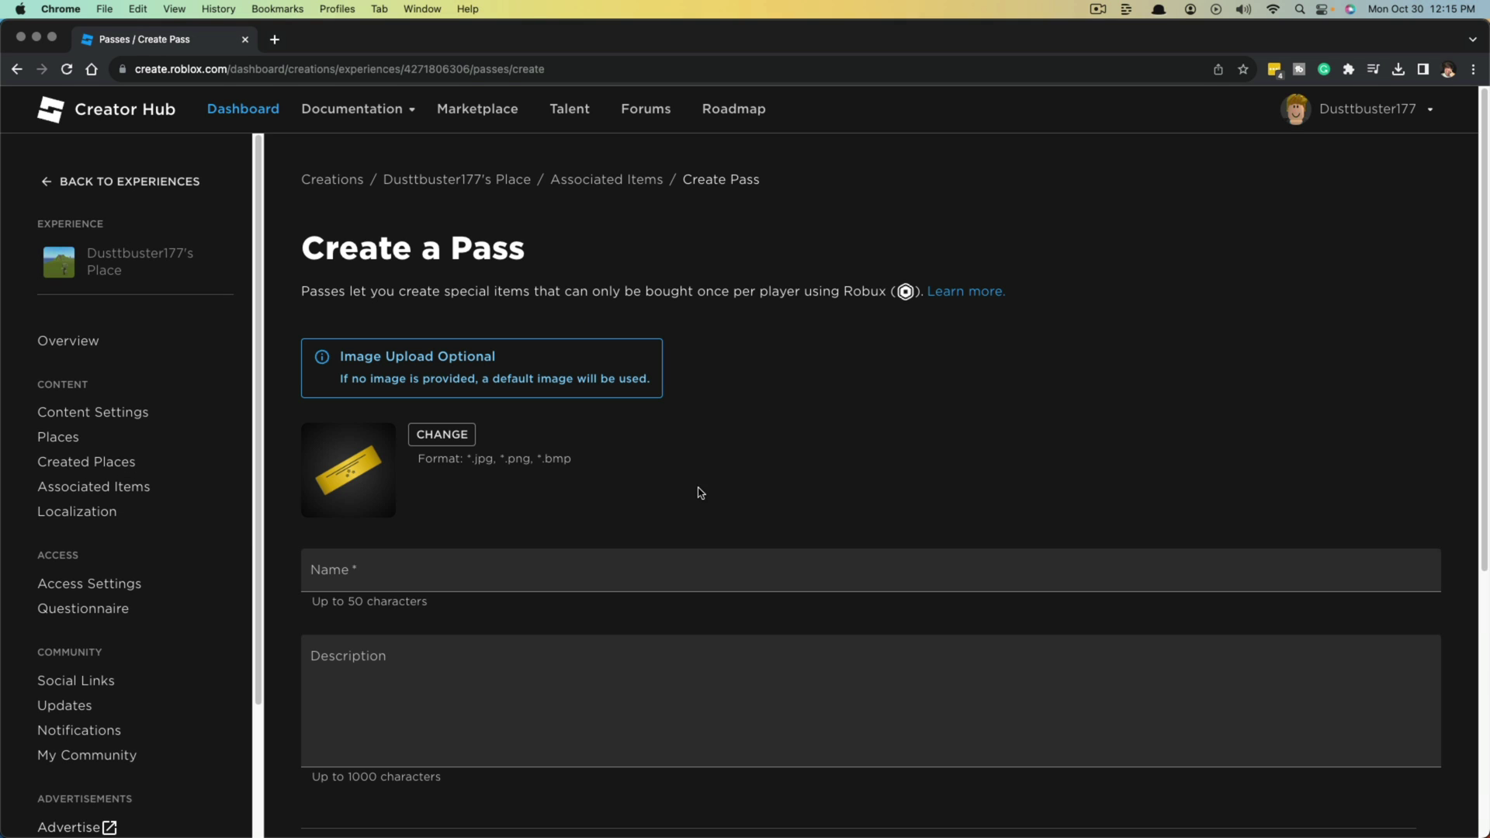
scroll(686, 481, "down", 1)
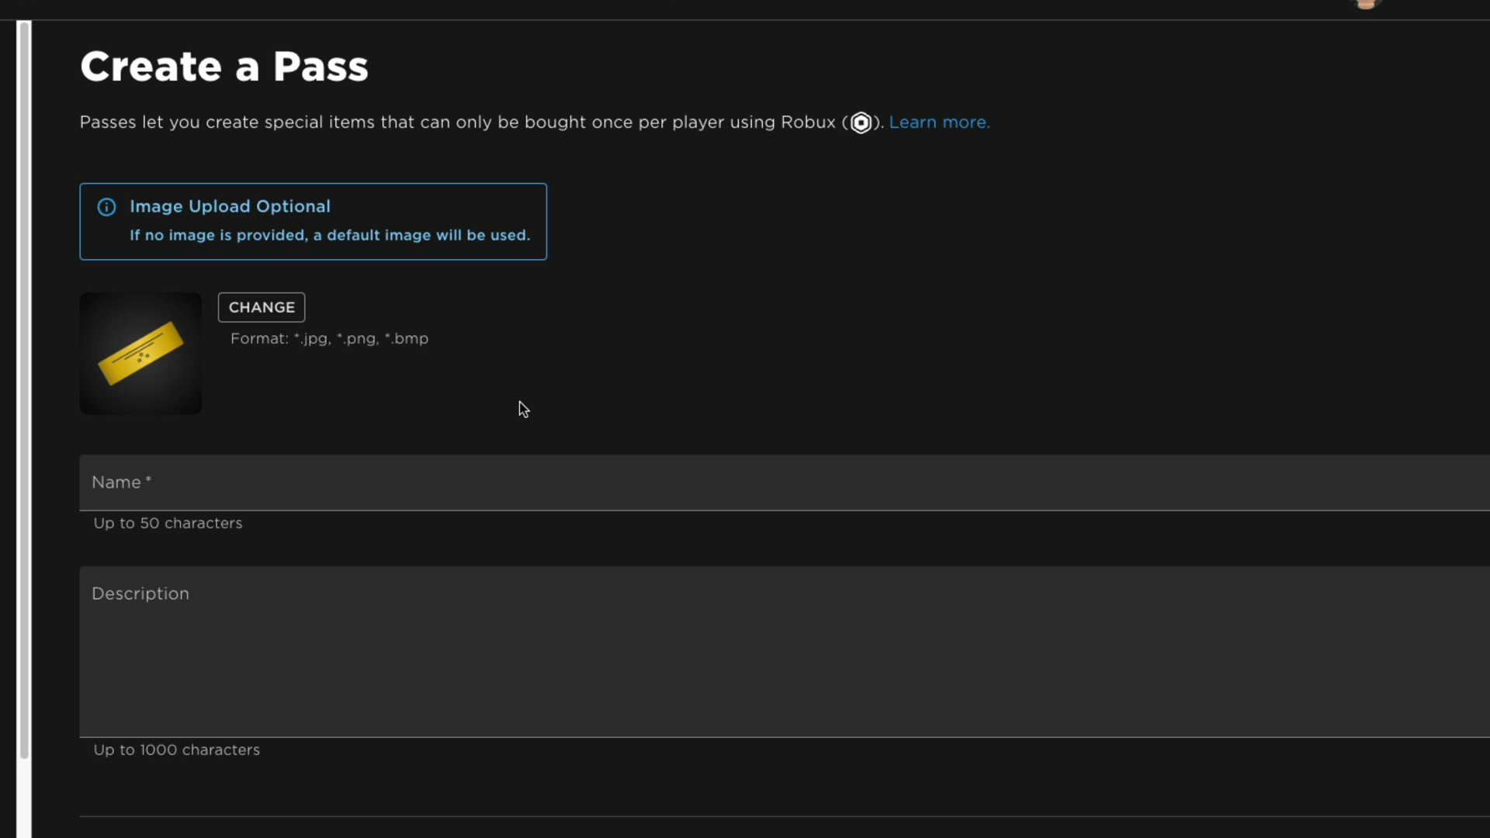
left_click(144, 484)
type("Gamepass Tutorial Pass")
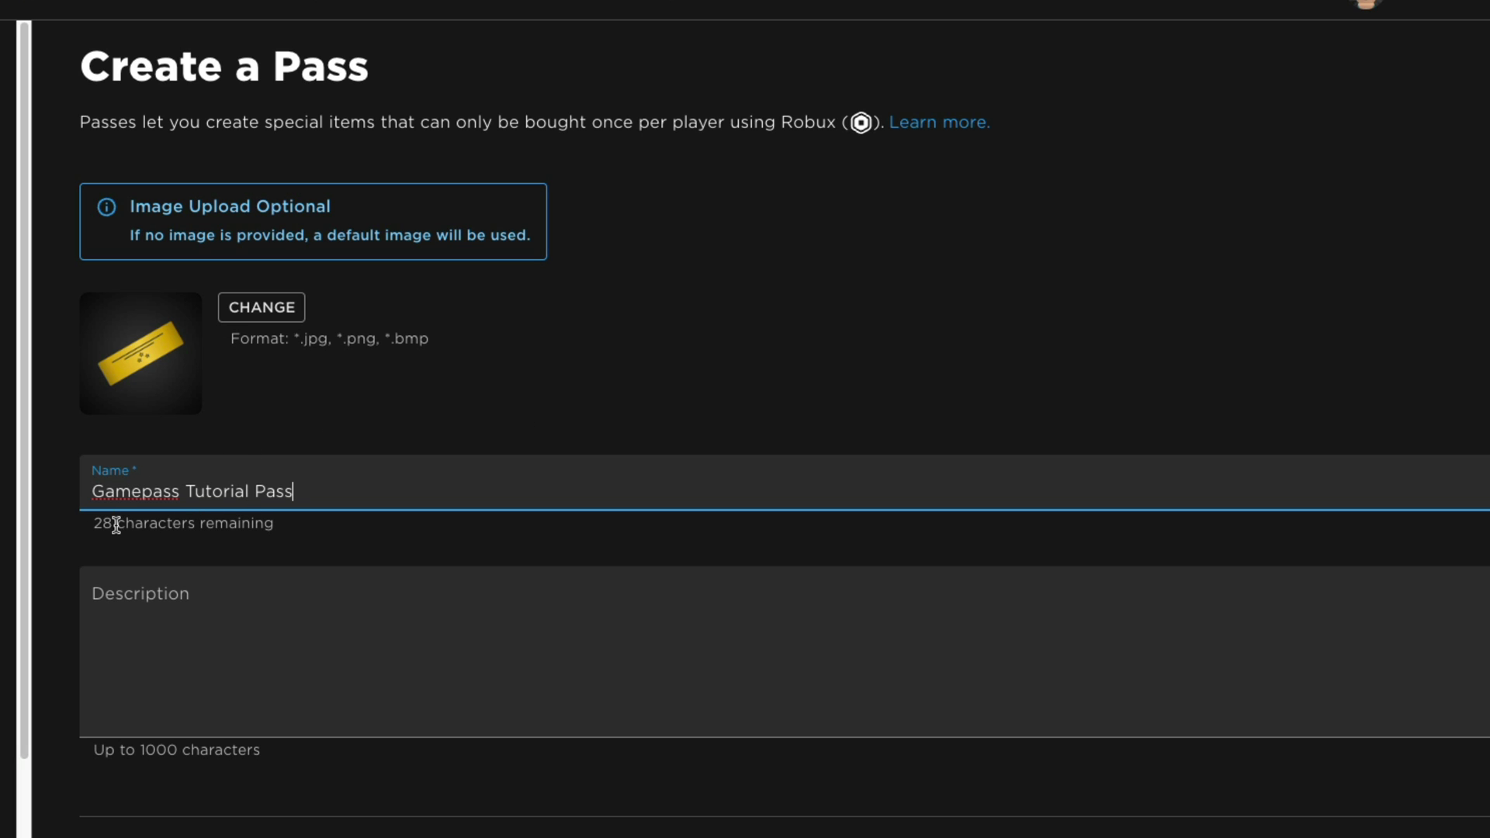
left_click(187, 644)
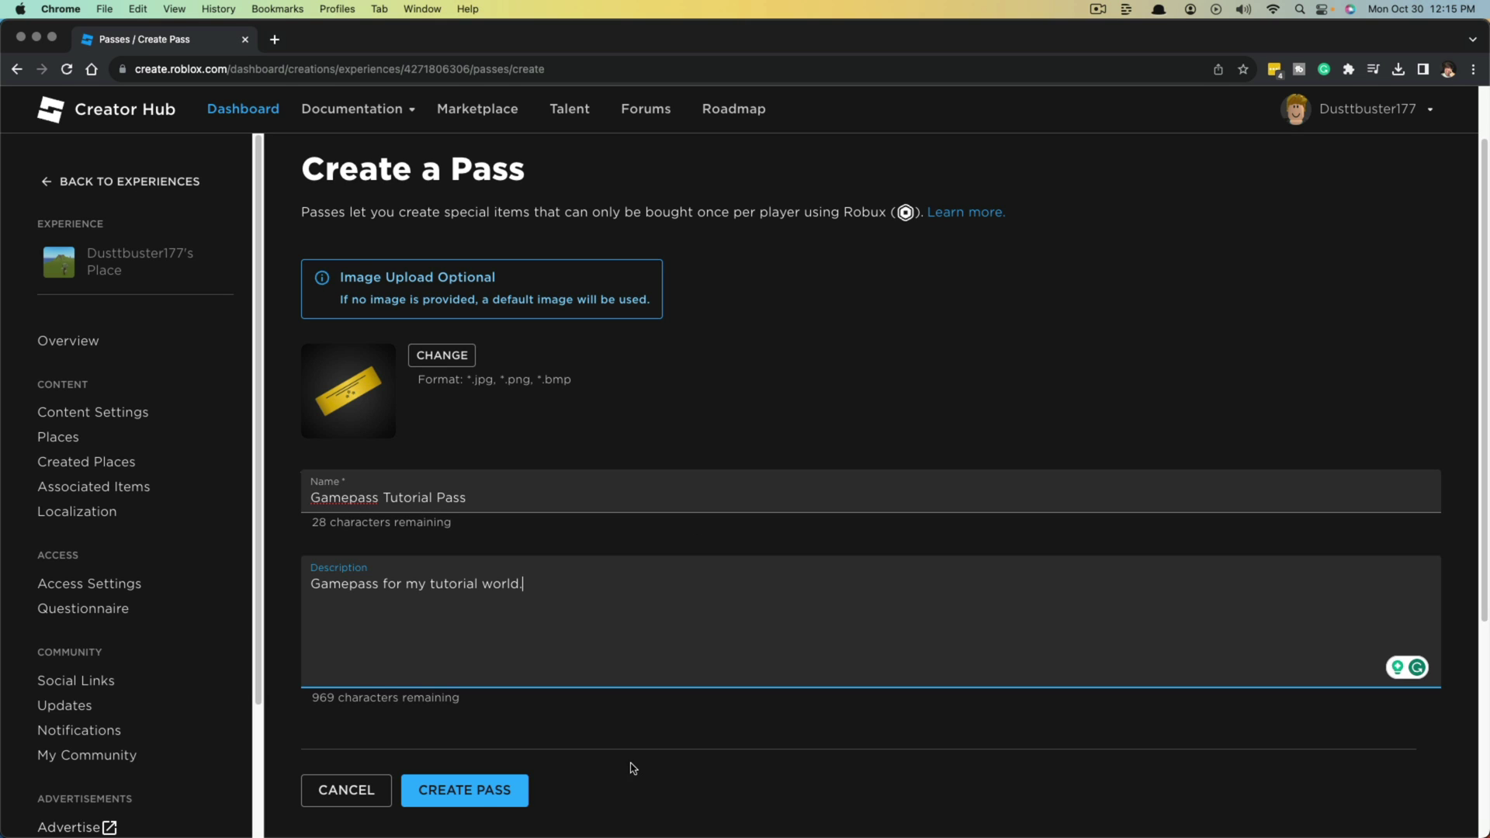
left_click(462, 792)
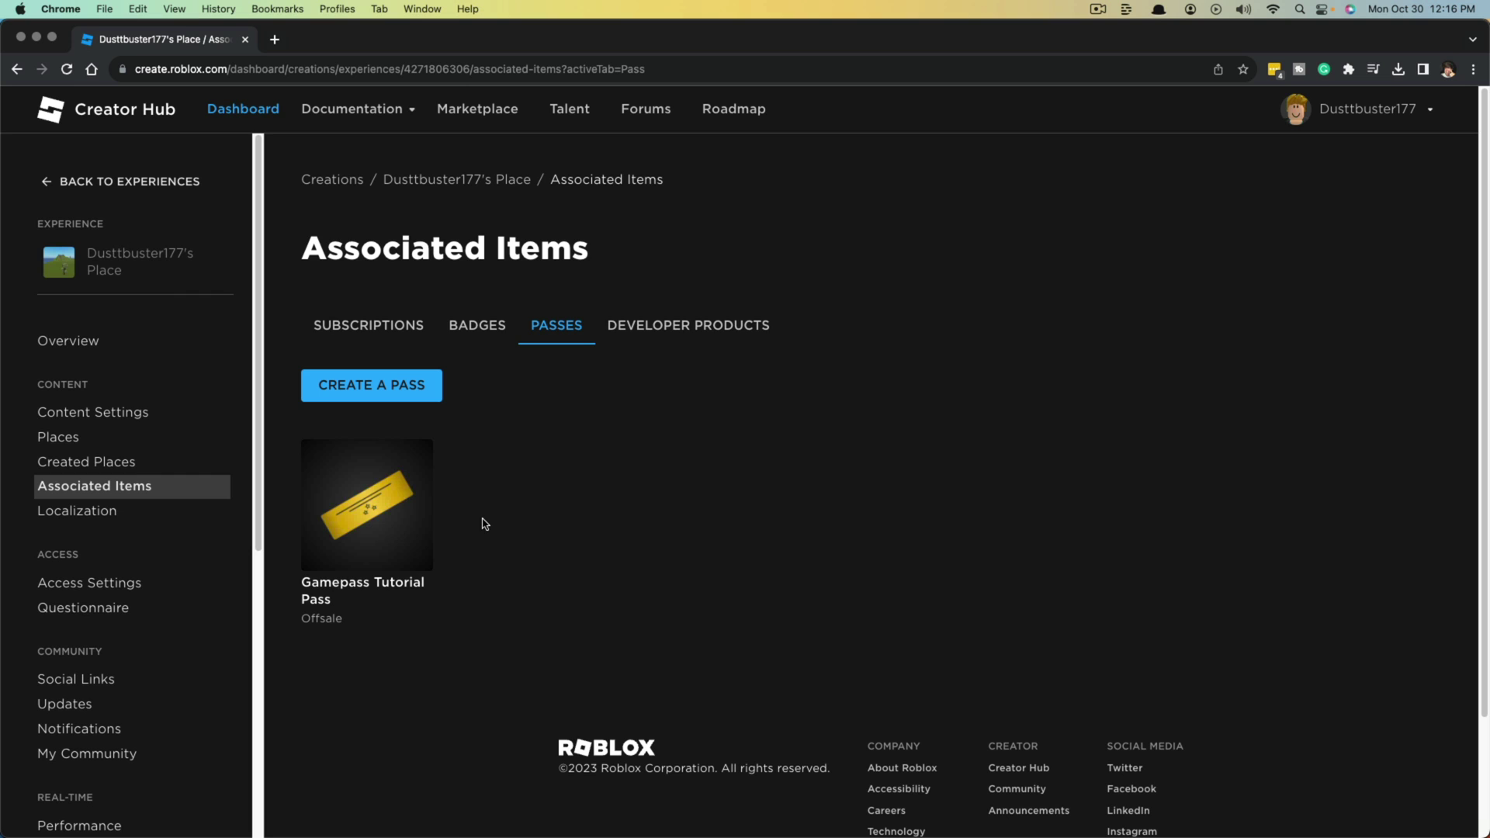
Step: Turn on Item for Sale for Gamepass Tutorial Pass, price it at 25 Robux, and save
left_click(377, 514)
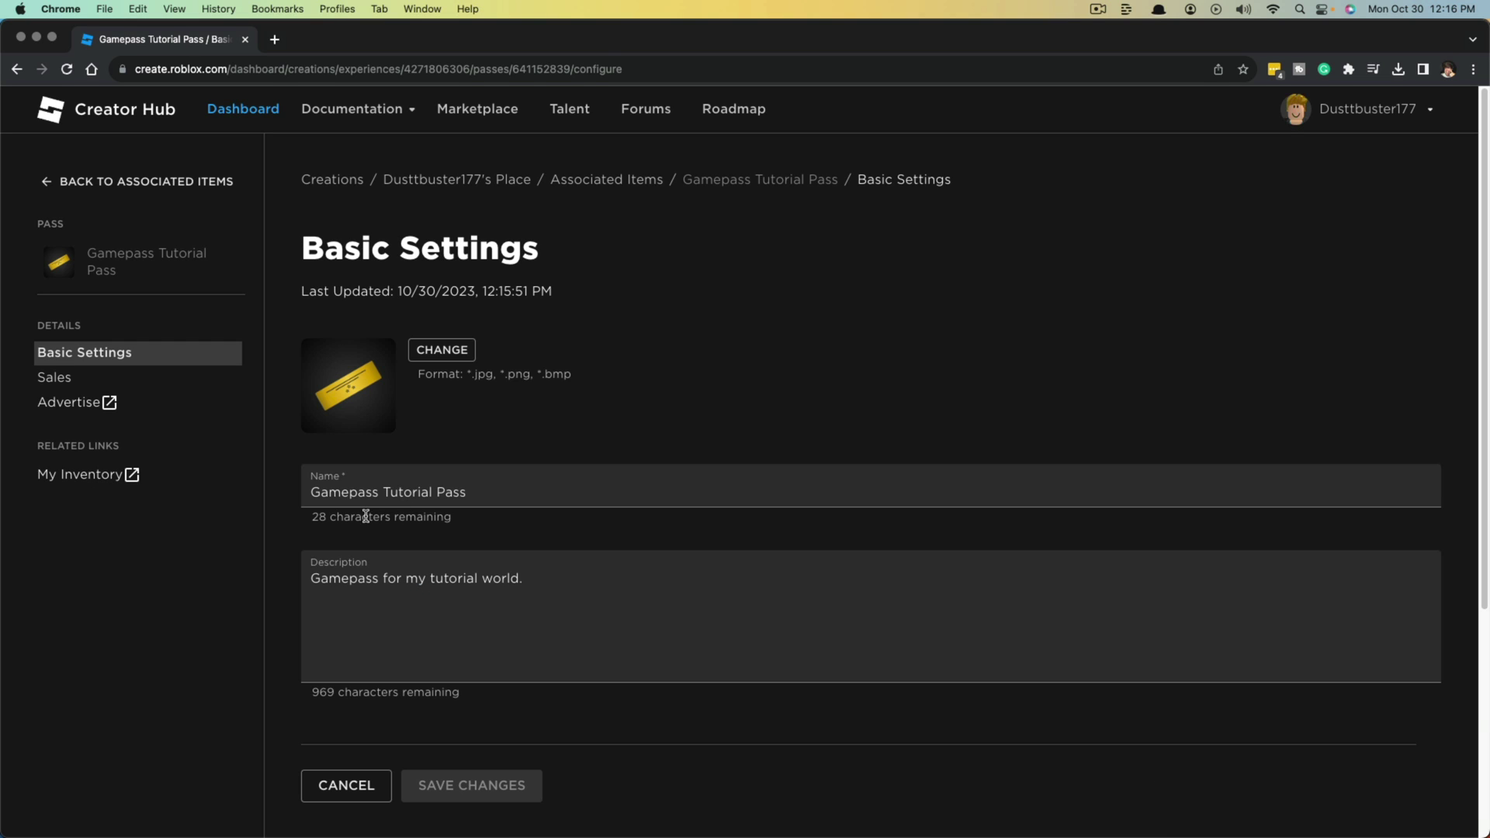
left_click(55, 378)
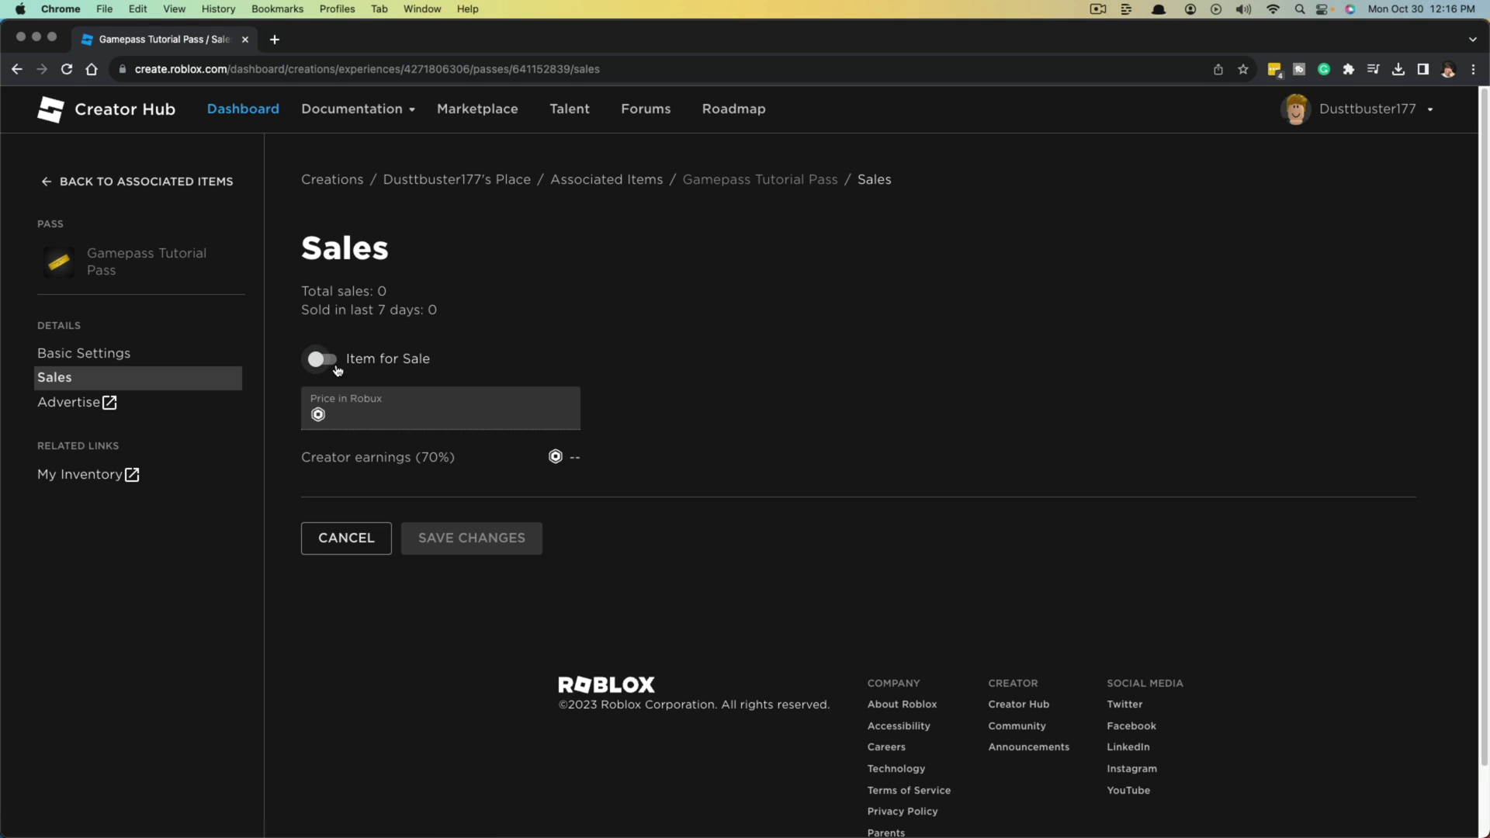
left_click(324, 360)
left_click(360, 416)
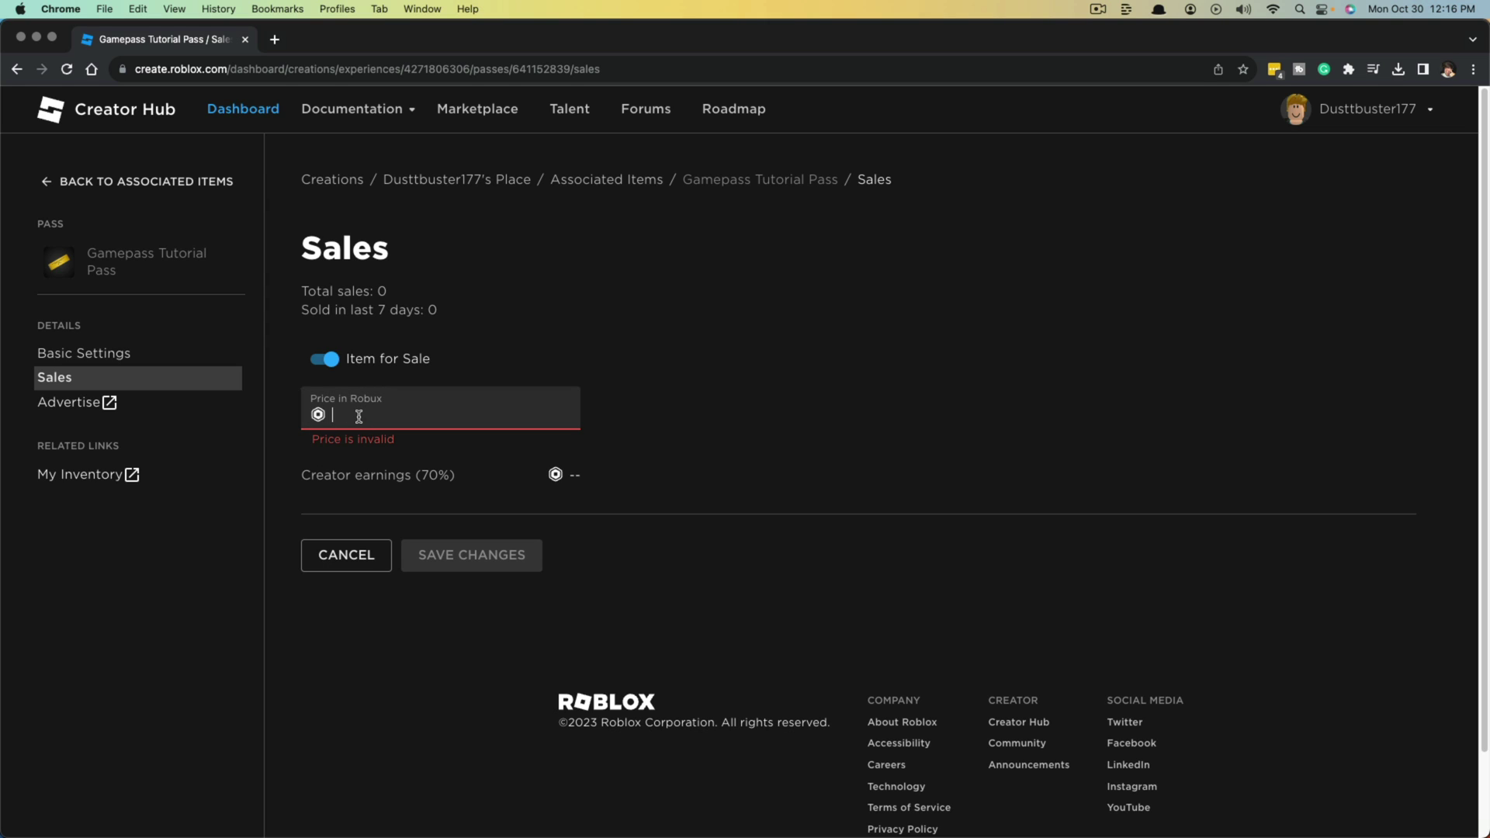
type("25")
left_click(777, 444)
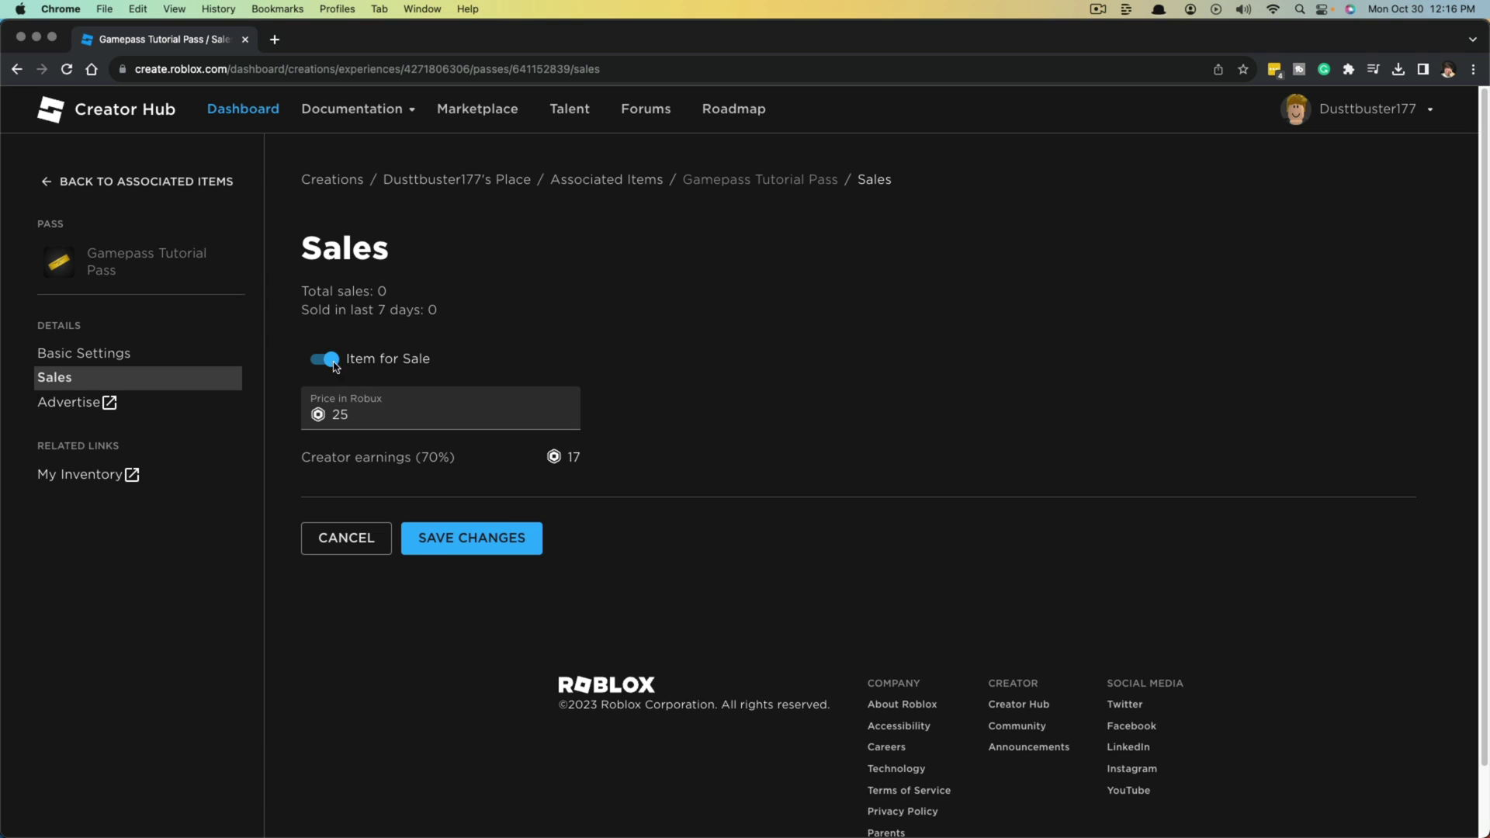
left_click(475, 545)
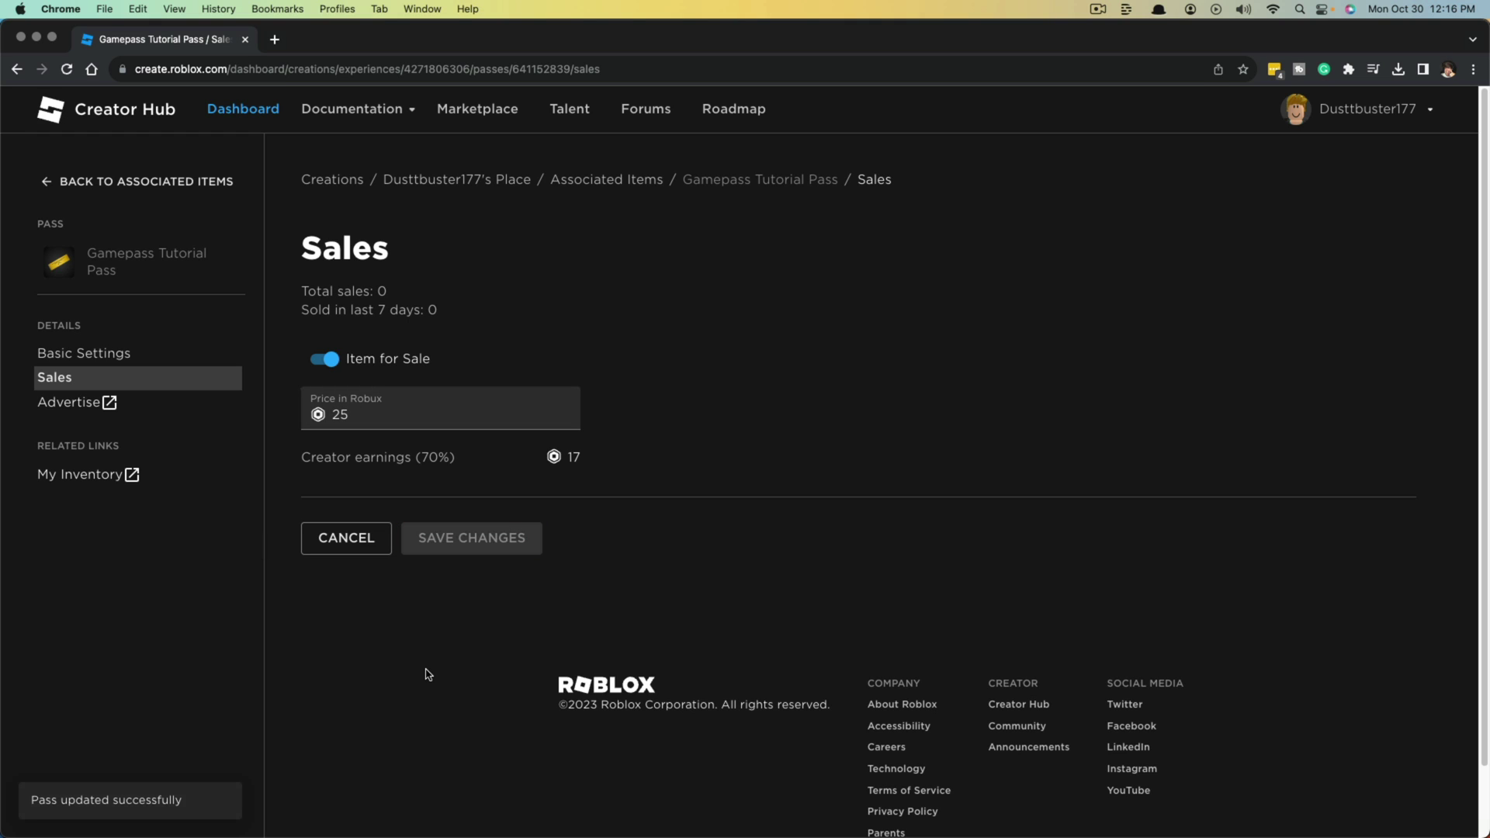
Step: Return to the Passes list showing the pass at 25 Robux and open its ... options menu
left_click(50, 182)
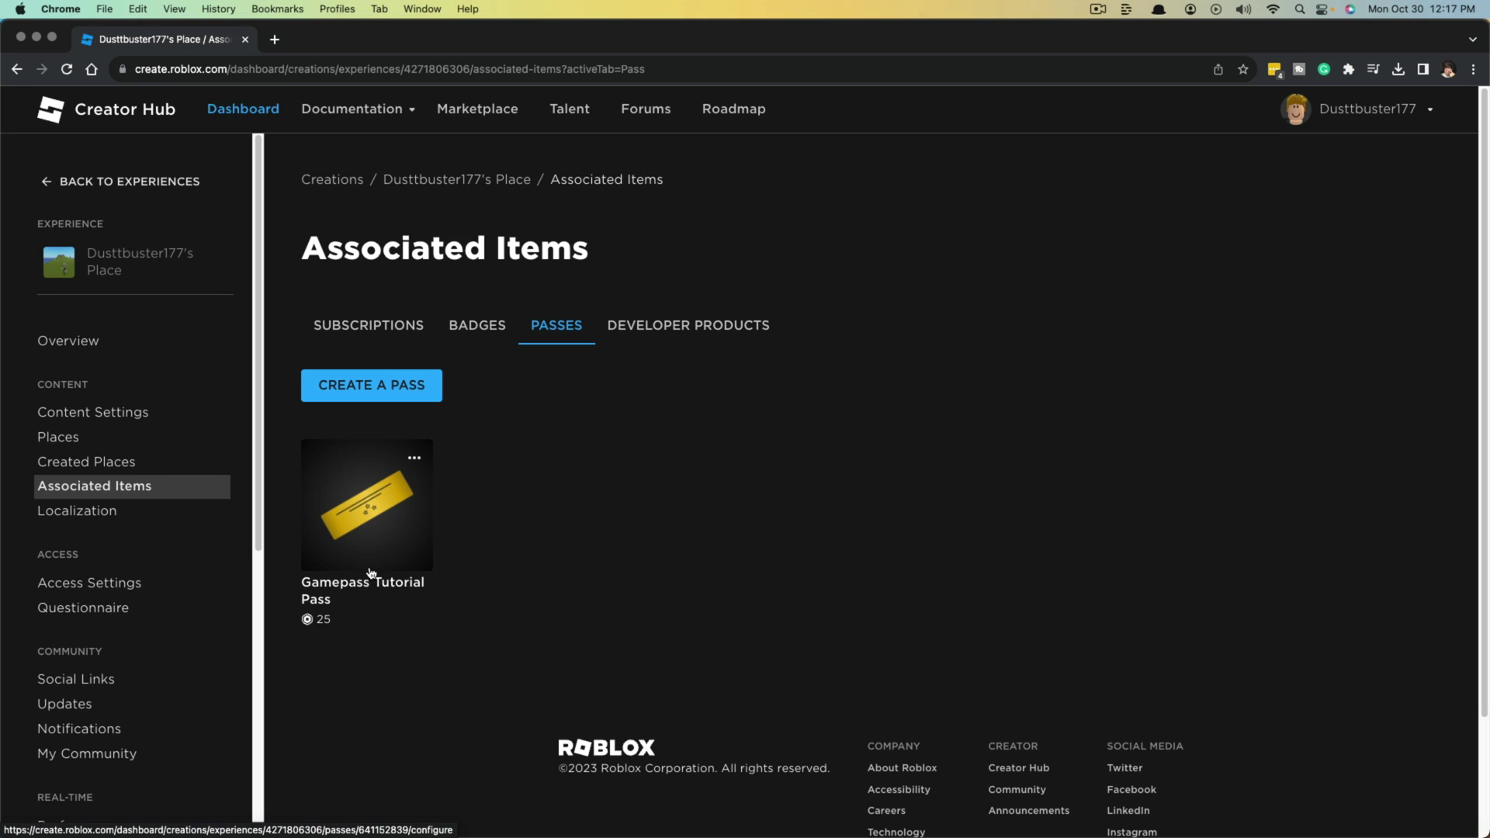
left_click(416, 460)
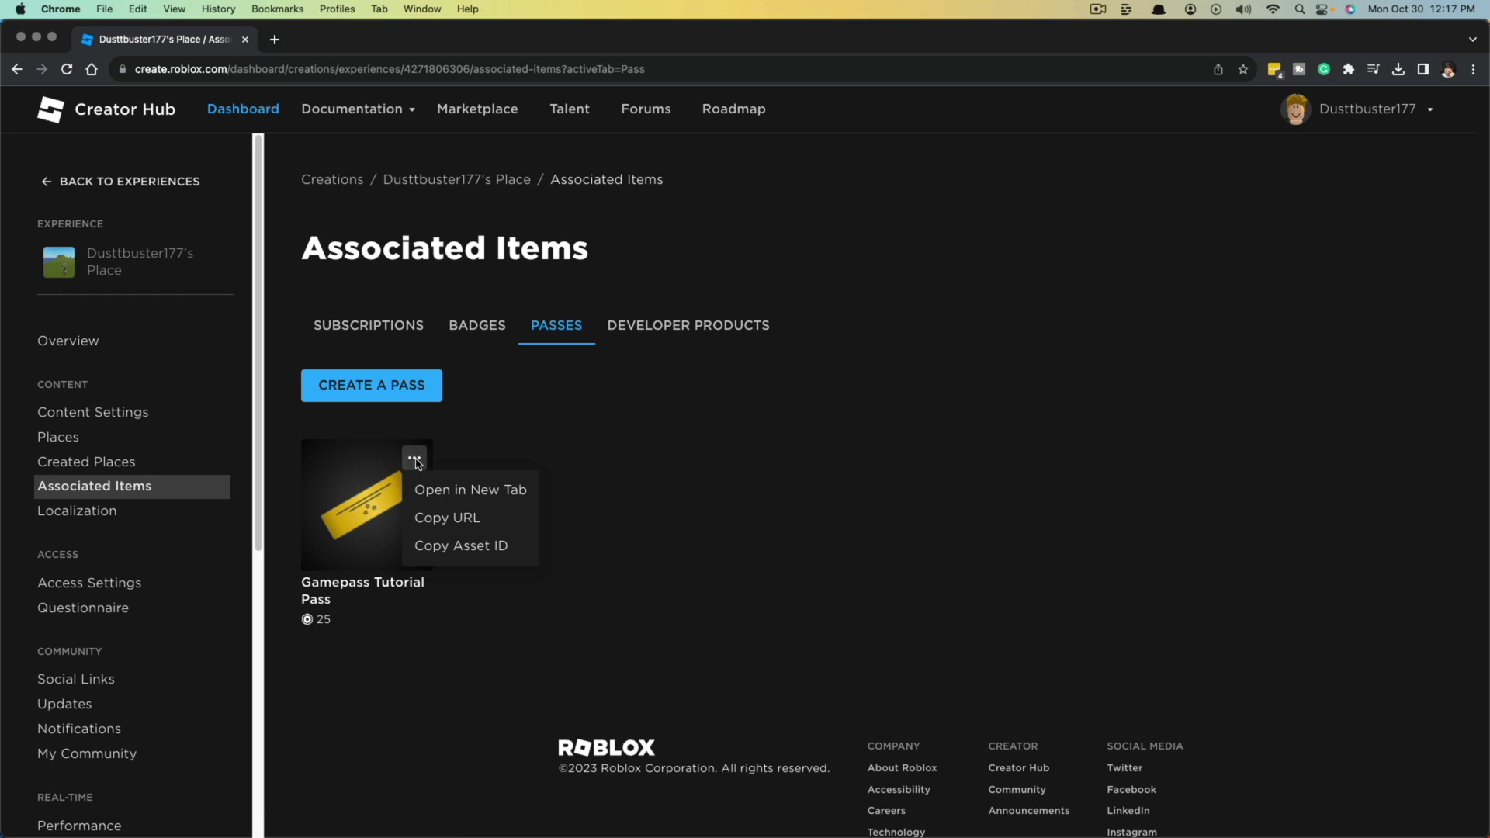
Step: Open the pass's public store page in a new tab, check the 25 Robux price, and return to Creator Hub
left_click(439, 488)
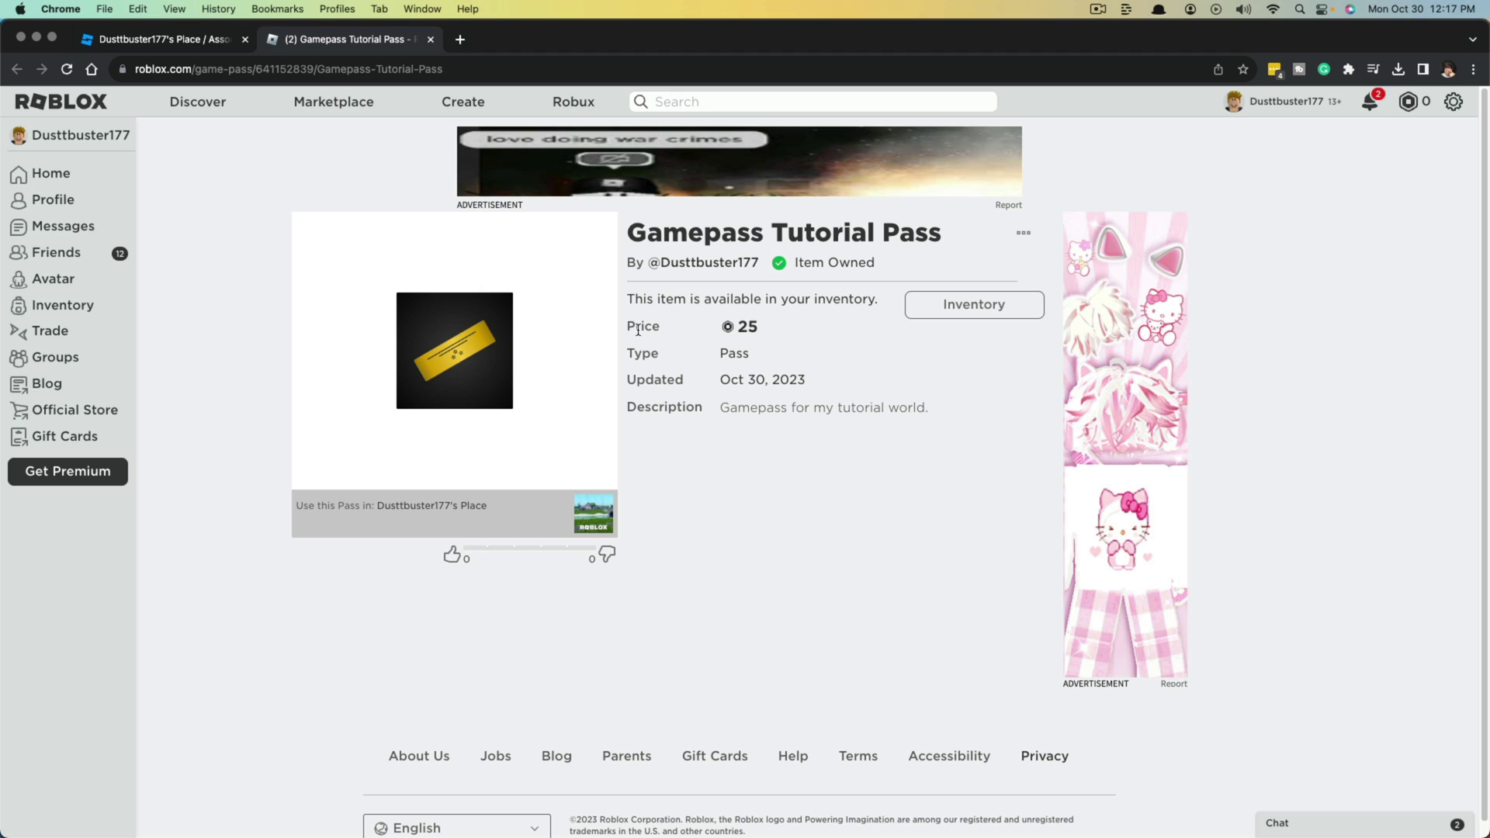
left_click_drag(627, 324, 766, 328)
key("ctrl+shift+Tab")
Step: Open the pass's Sales settings and check the 17 Robux creator earnings at the 25 Robux price
left_click(382, 511)
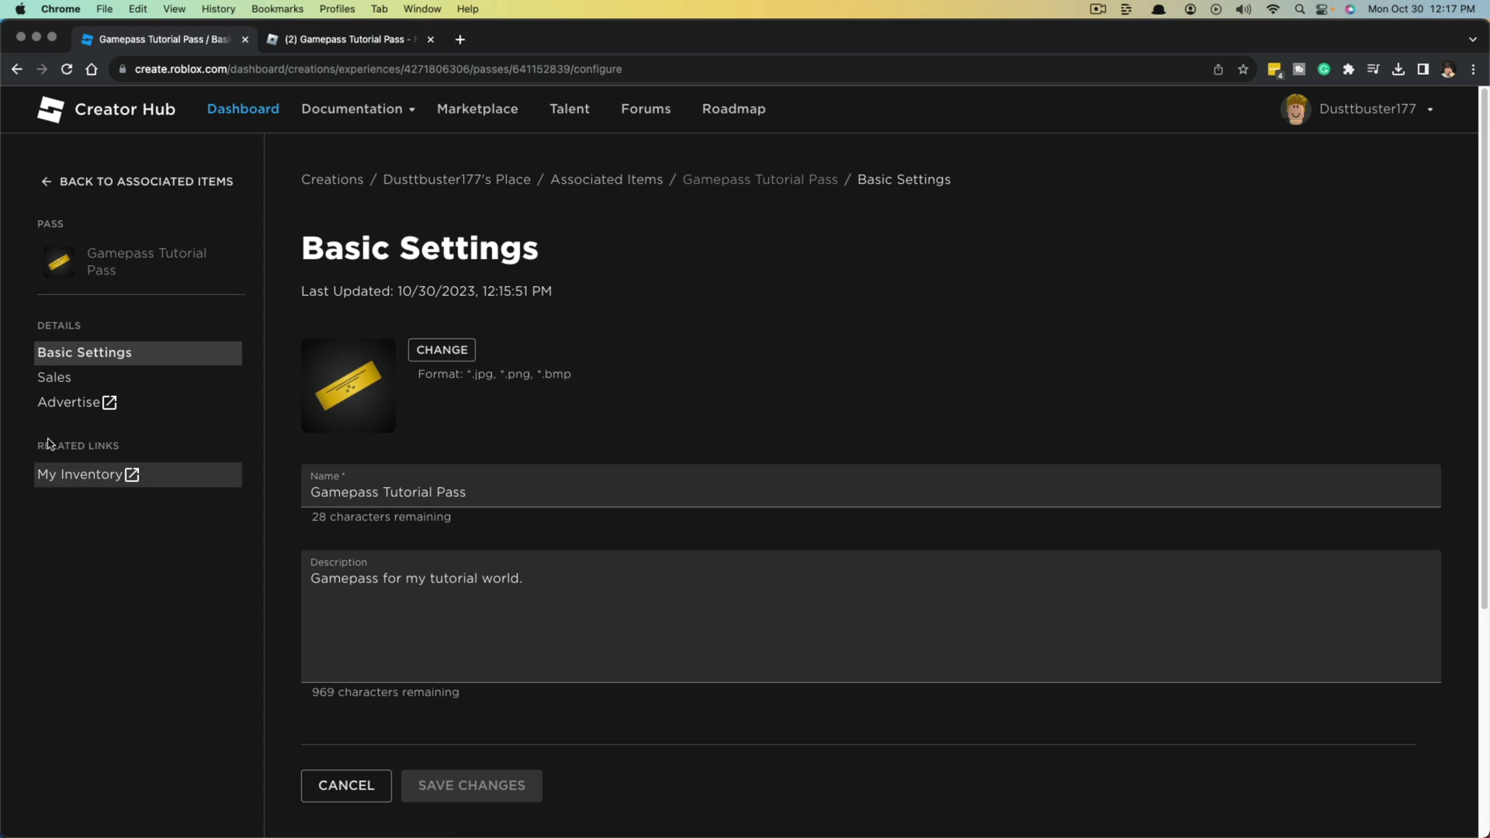
left_click(54, 376)
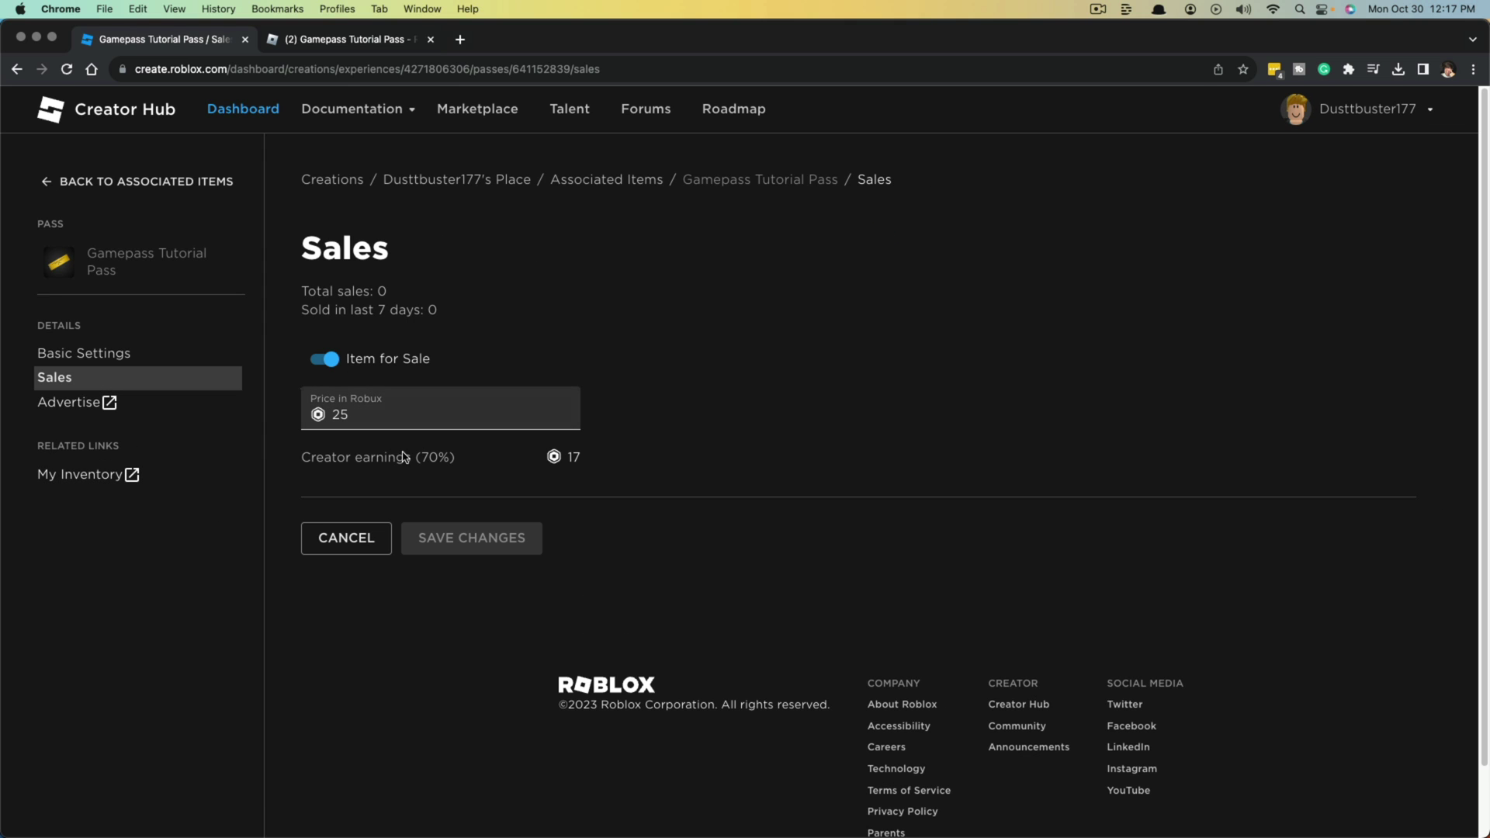
left_click_drag(302, 455, 615, 455)
left_click(791, 464)
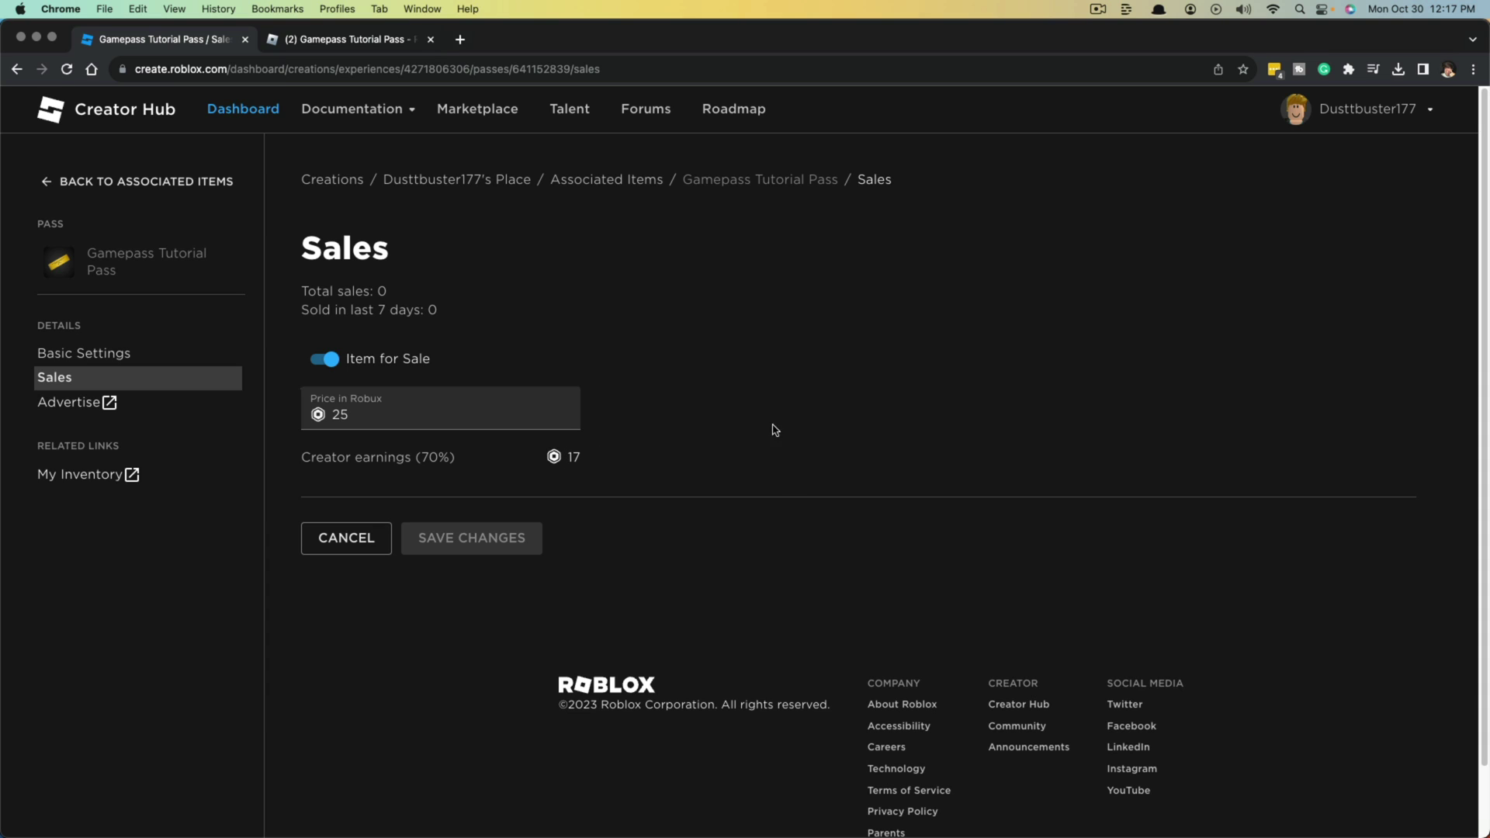